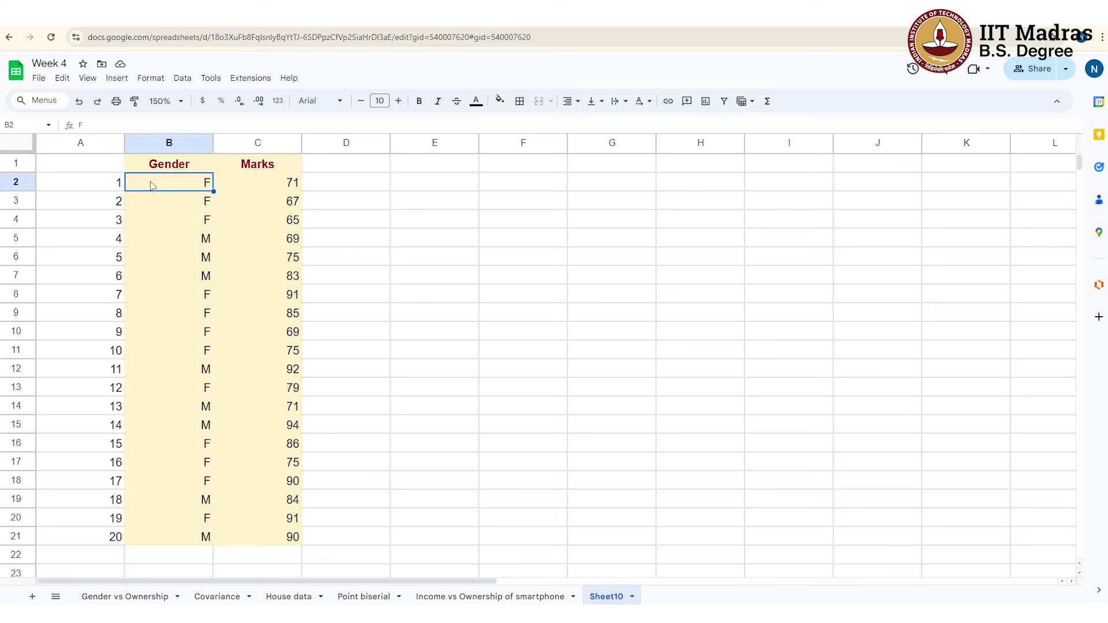
Examine the Gender and Marks entries of students 1, 2, 3 and 8 in columns B and C.
left_click(244, 188)
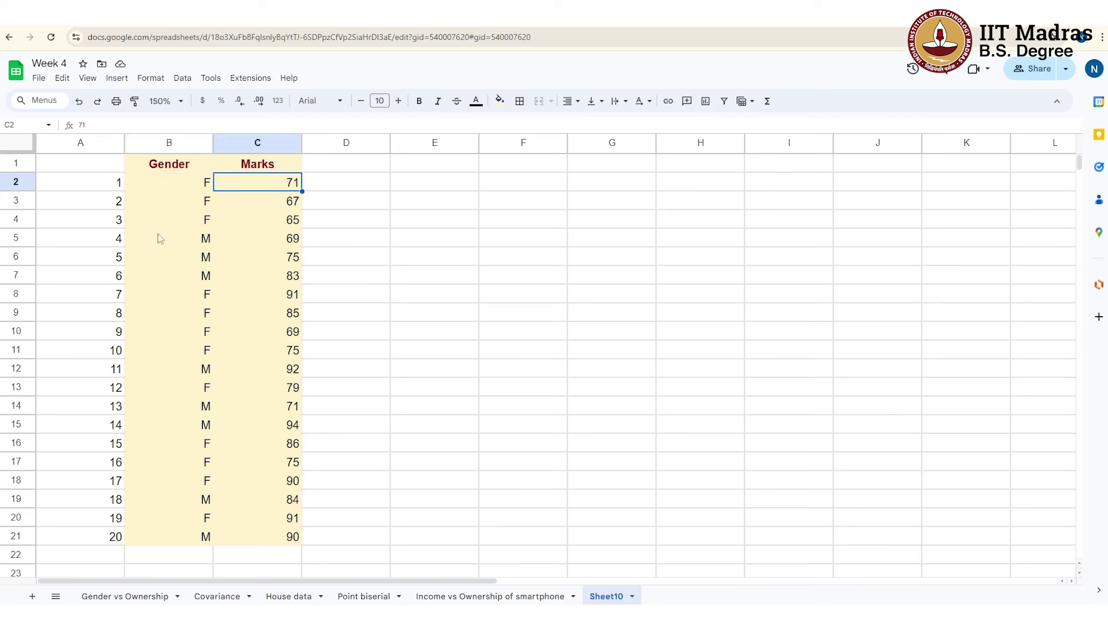
left_click(110, 205)
left_click(151, 203)
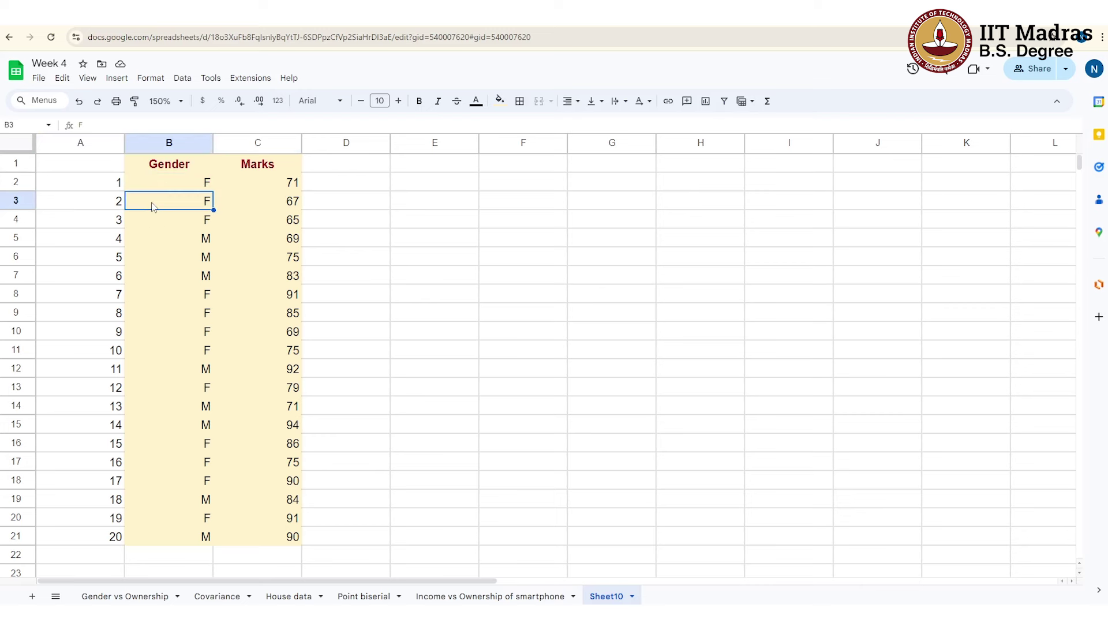
left_click(237, 211)
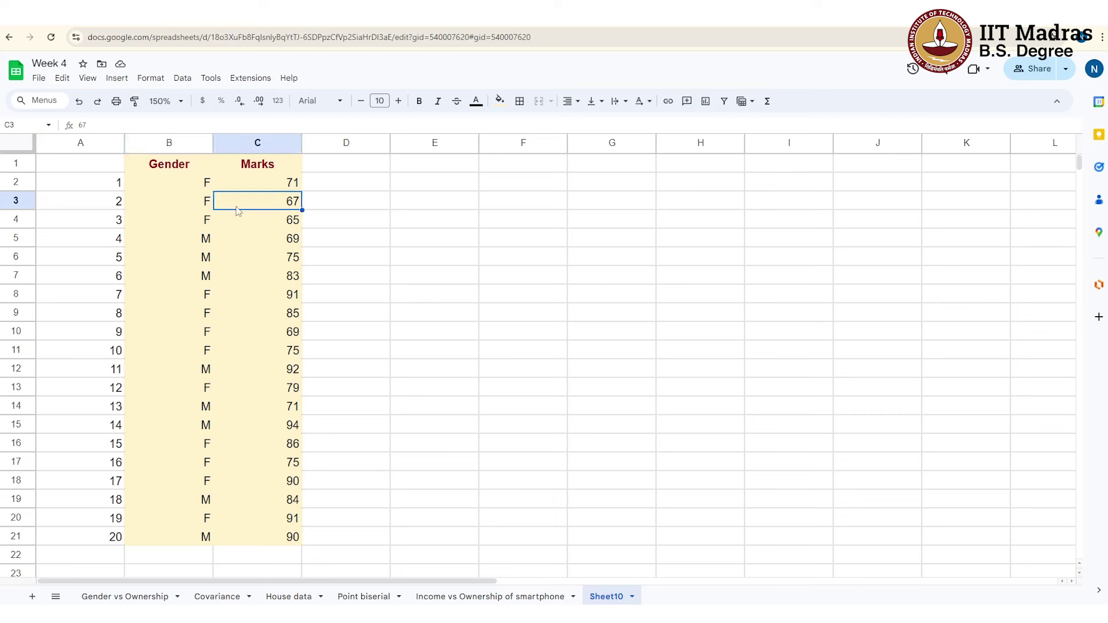
left_click(120, 228)
left_click(162, 224)
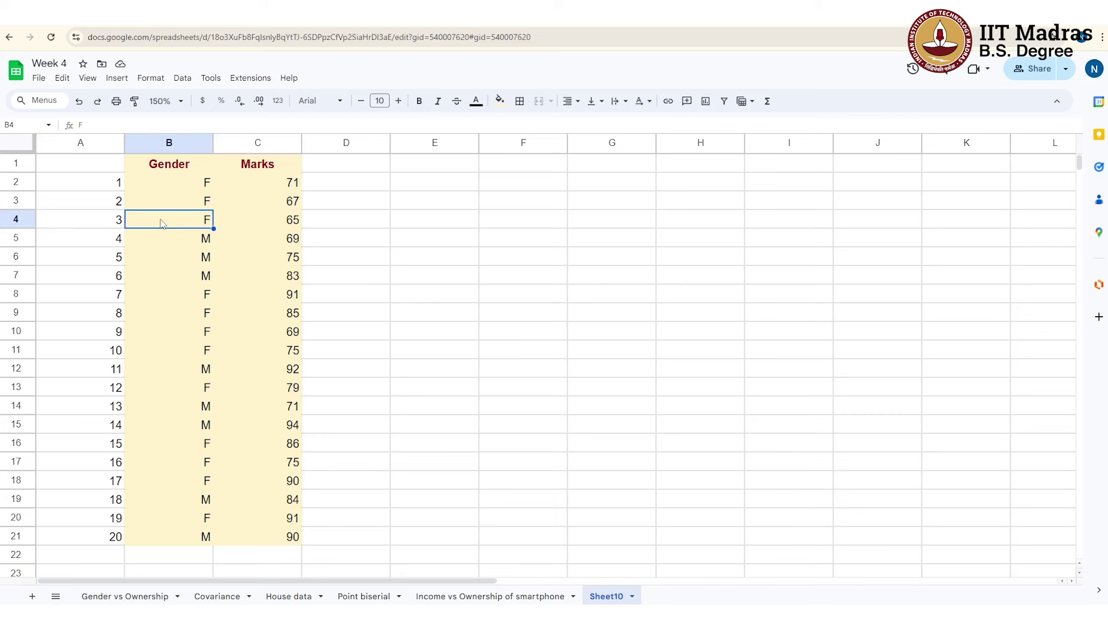
left_click(247, 226)
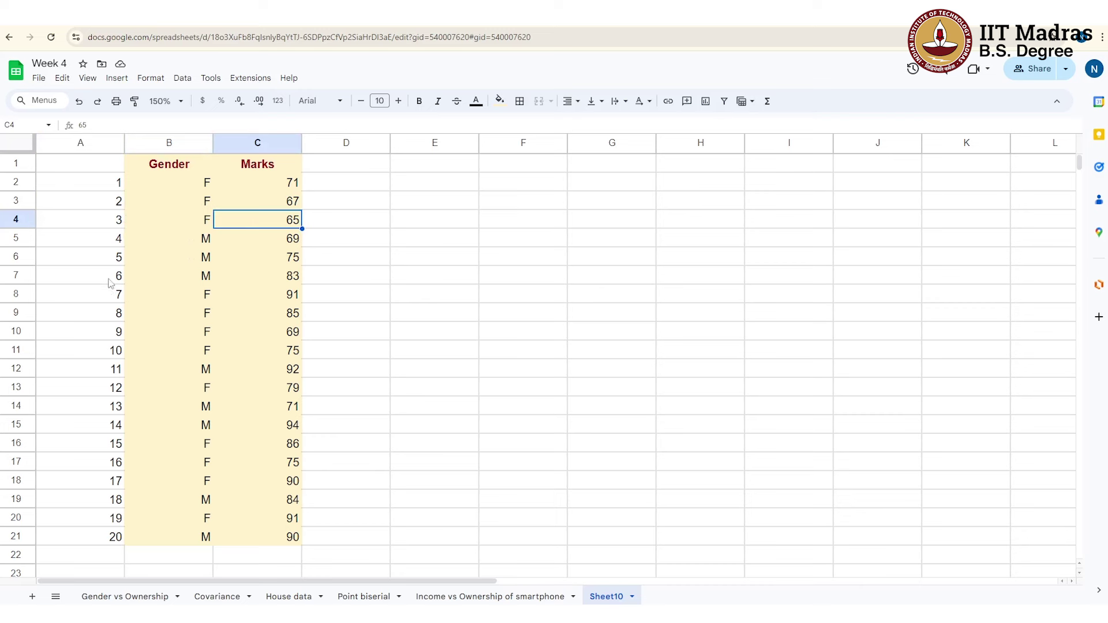
left_click(107, 321)
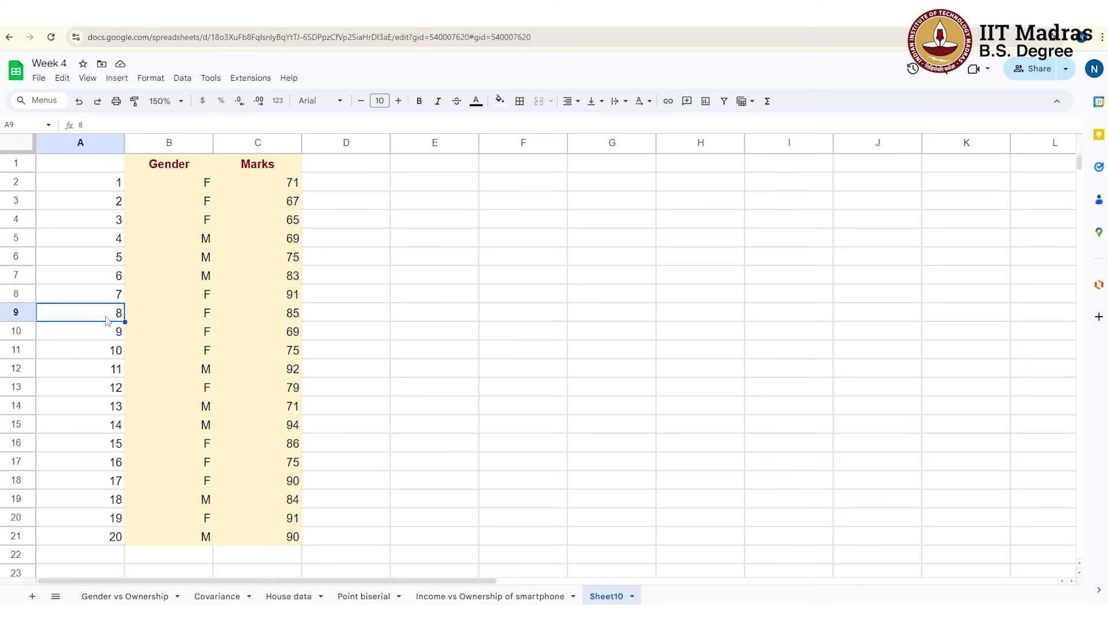
left_click(187, 319)
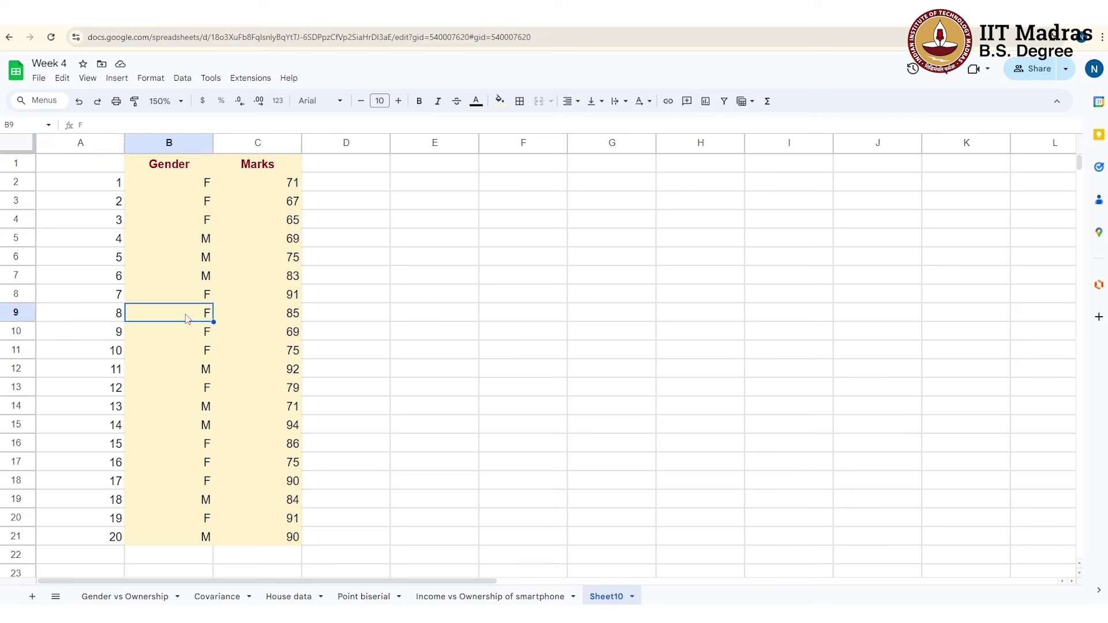
left_click(258, 317)
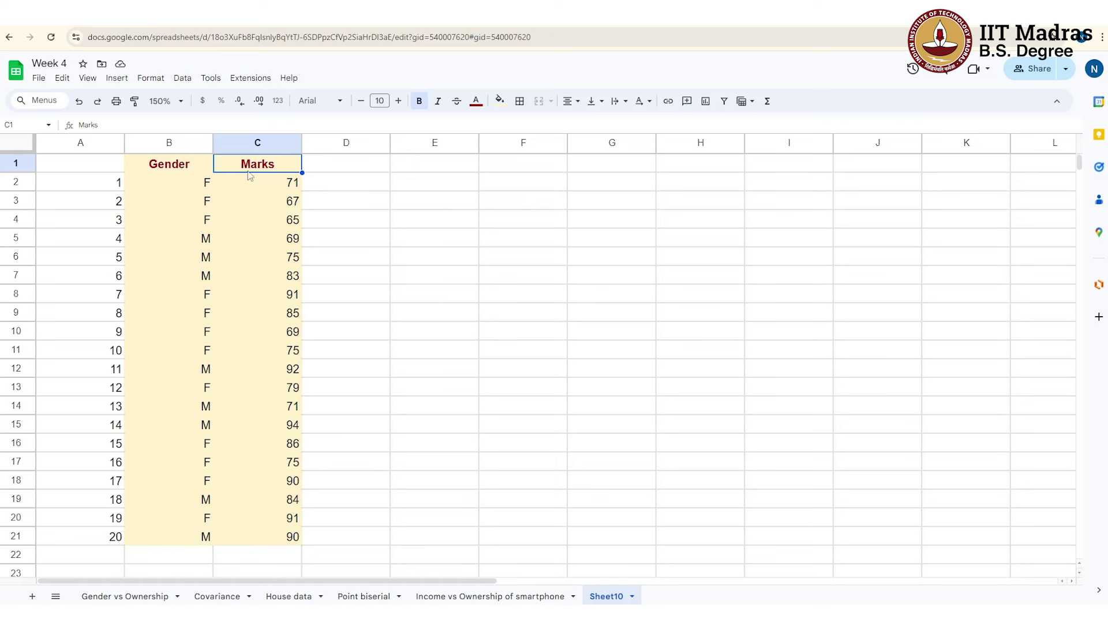
Compare the F and M entries in the Gender column with their formulas in the Gender-coded column D.
right_click(185, 183)
key("Escape")
left_click_drag(171, 189, 200, 537)
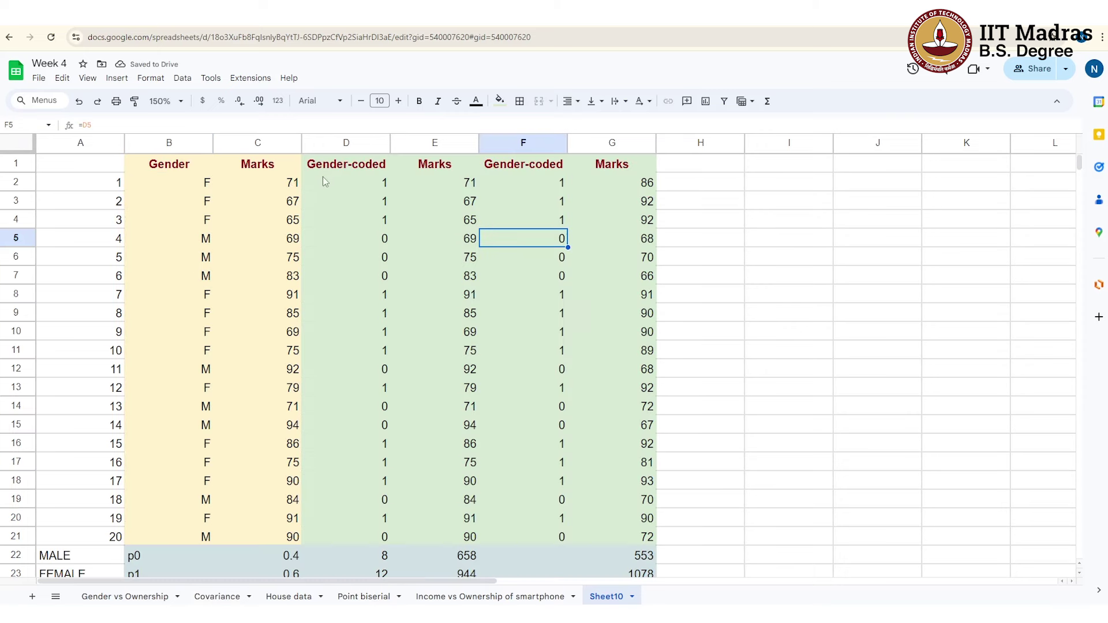
left_click(180, 182)
left_click(356, 186)
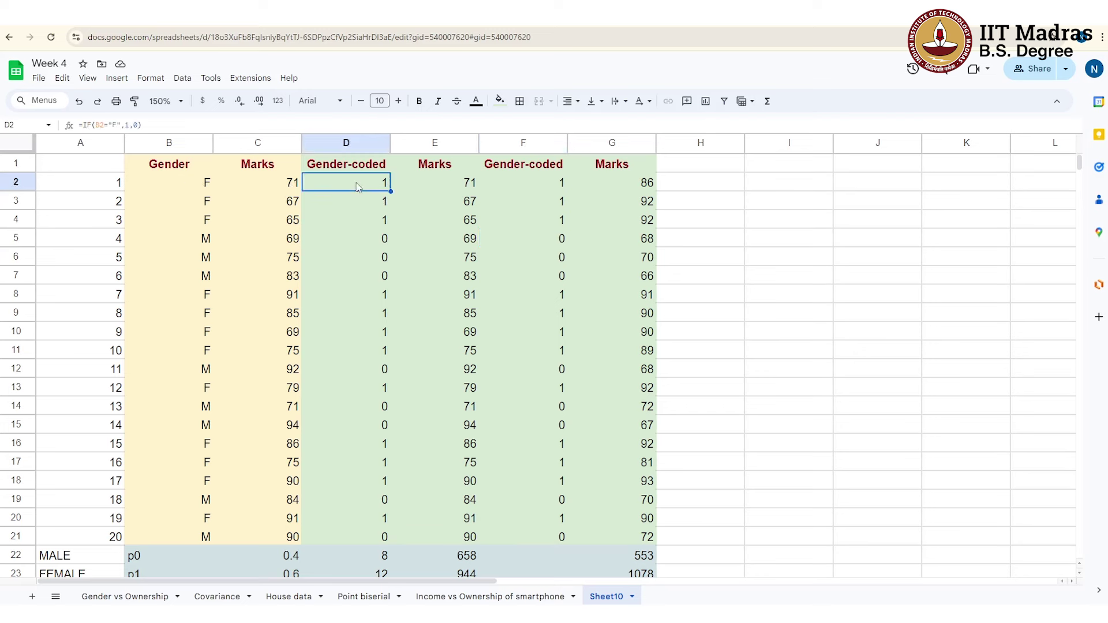
left_click(185, 234)
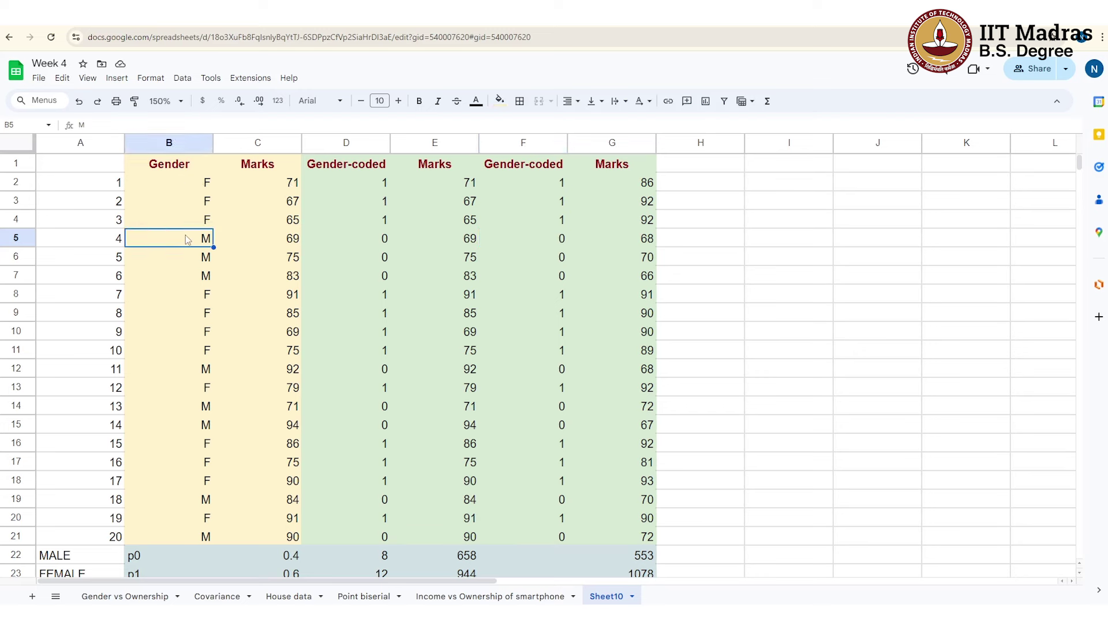
left_click(343, 245)
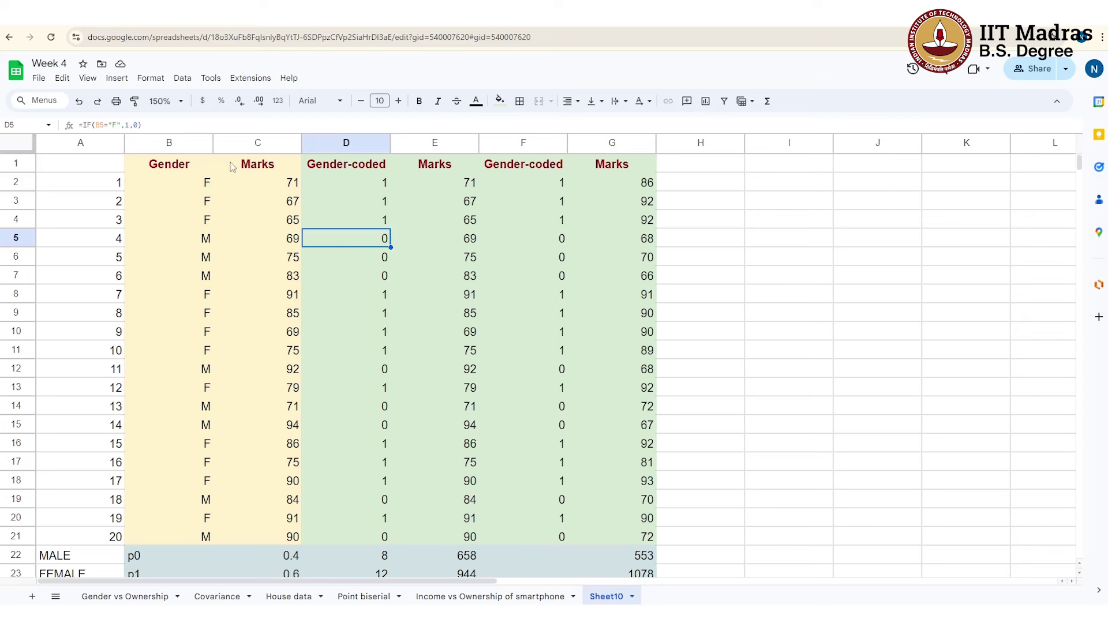
Review the two pairs of Gender-coded and Marks data in columns D to G.
left_click(324, 144)
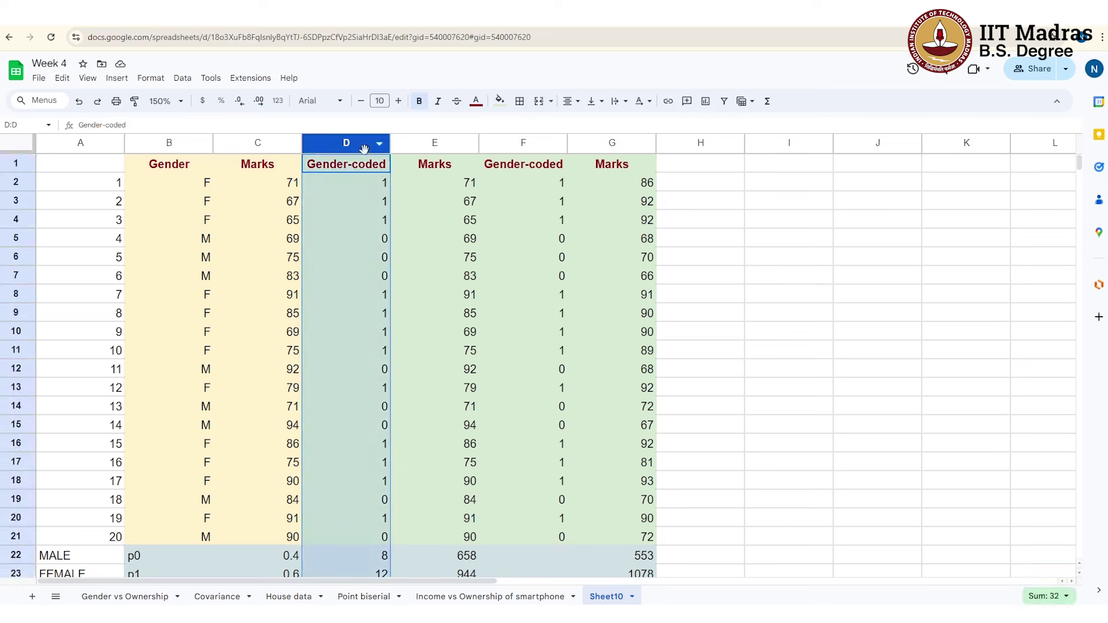
left_click(408, 145)
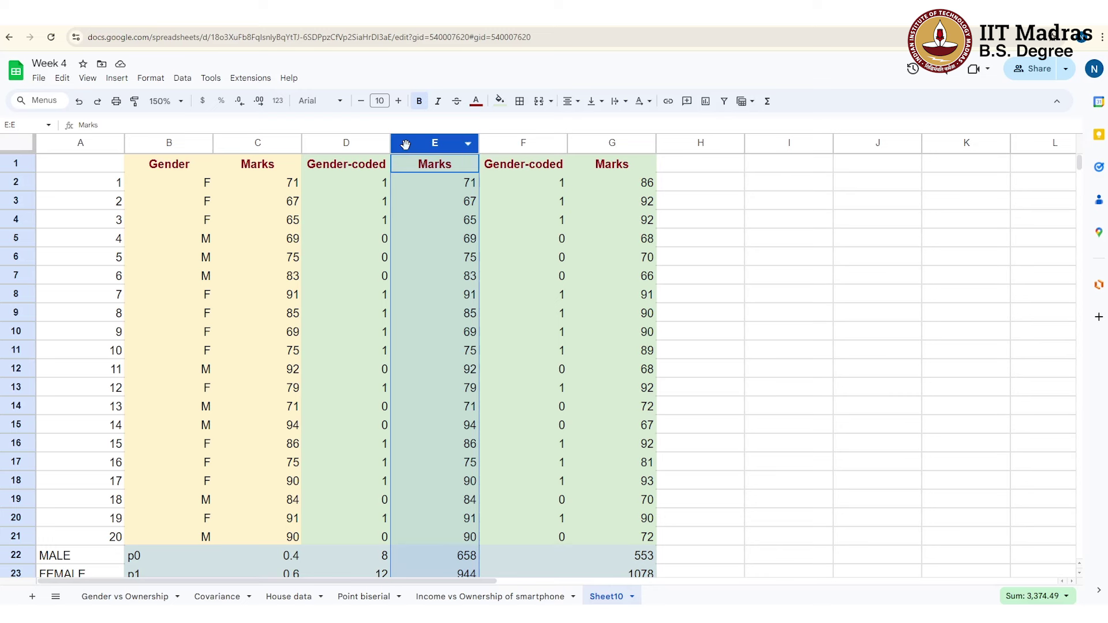
left_click(517, 144)
left_click(589, 142)
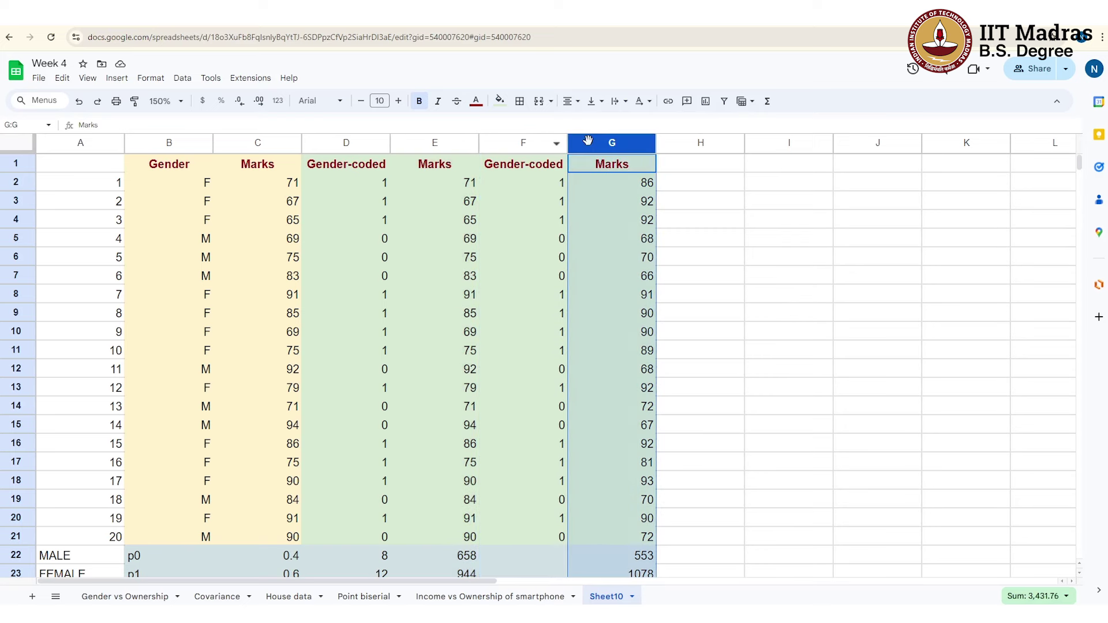
left_click(525, 144)
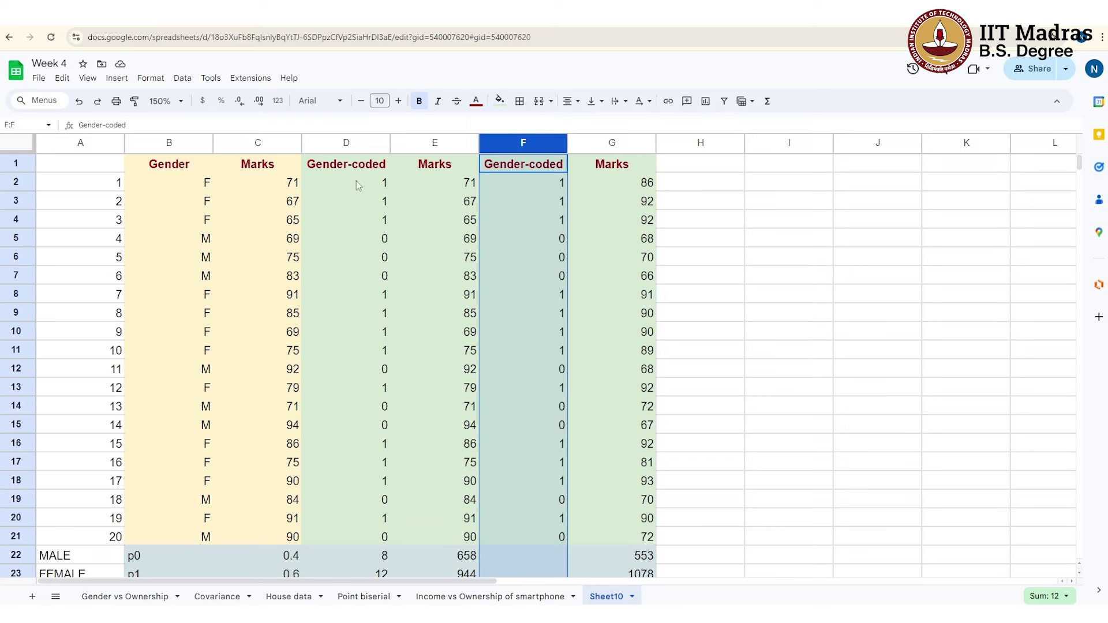
left_click(378, 212)
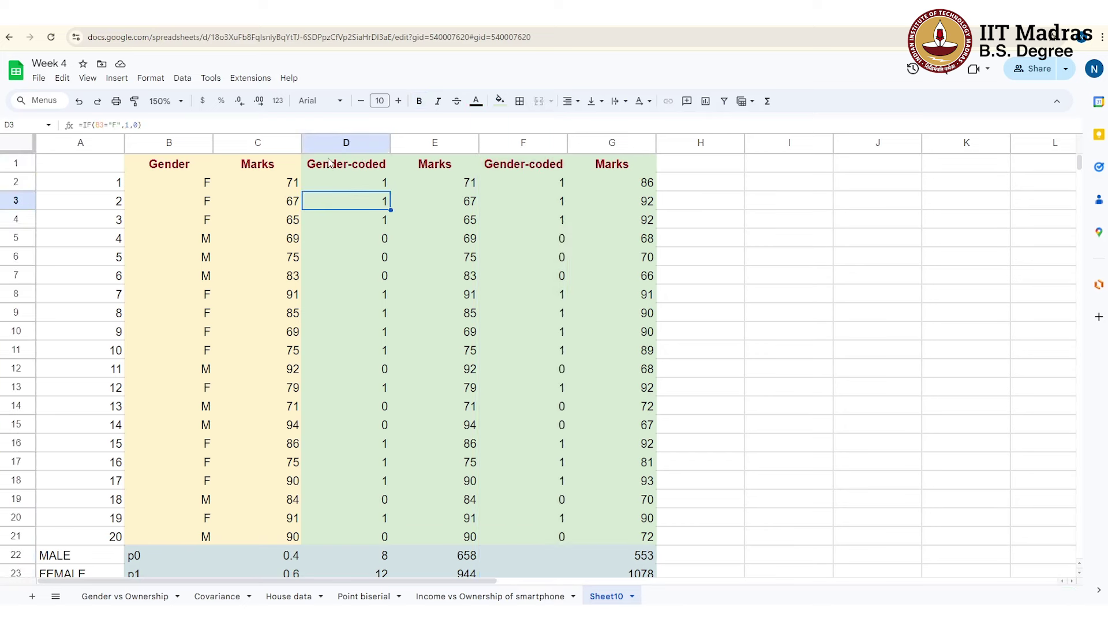
left_click_drag(334, 167, 409, 238)
right_click(415, 300)
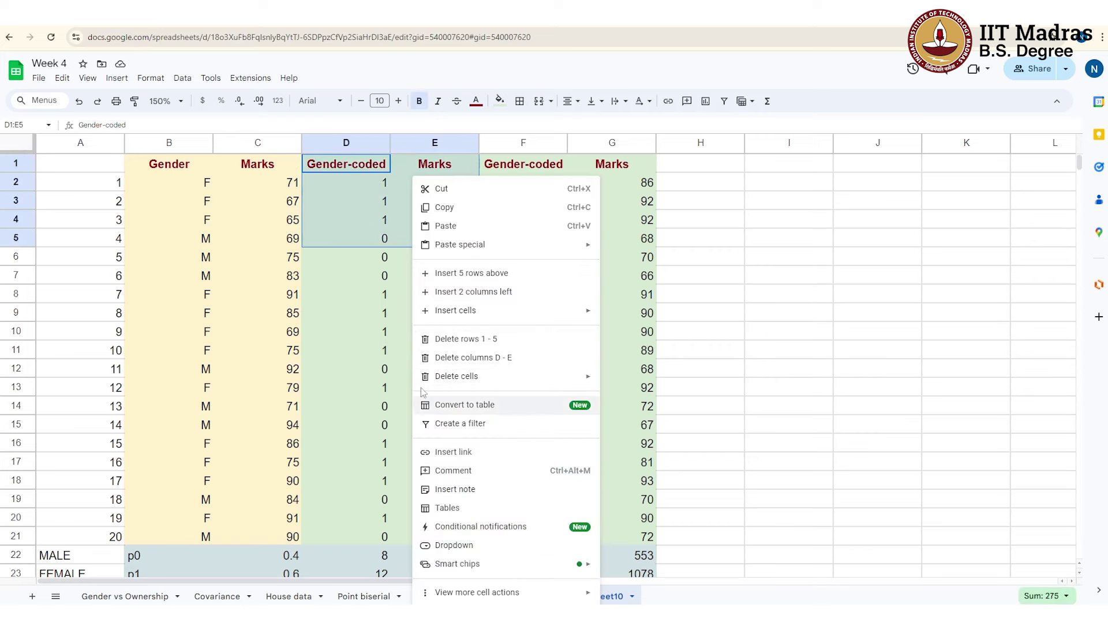
left_click(354, 261)
Insert a chart from the Gender-coded and Marks data in D1:E21.
left_click_drag(324, 170, 466, 537)
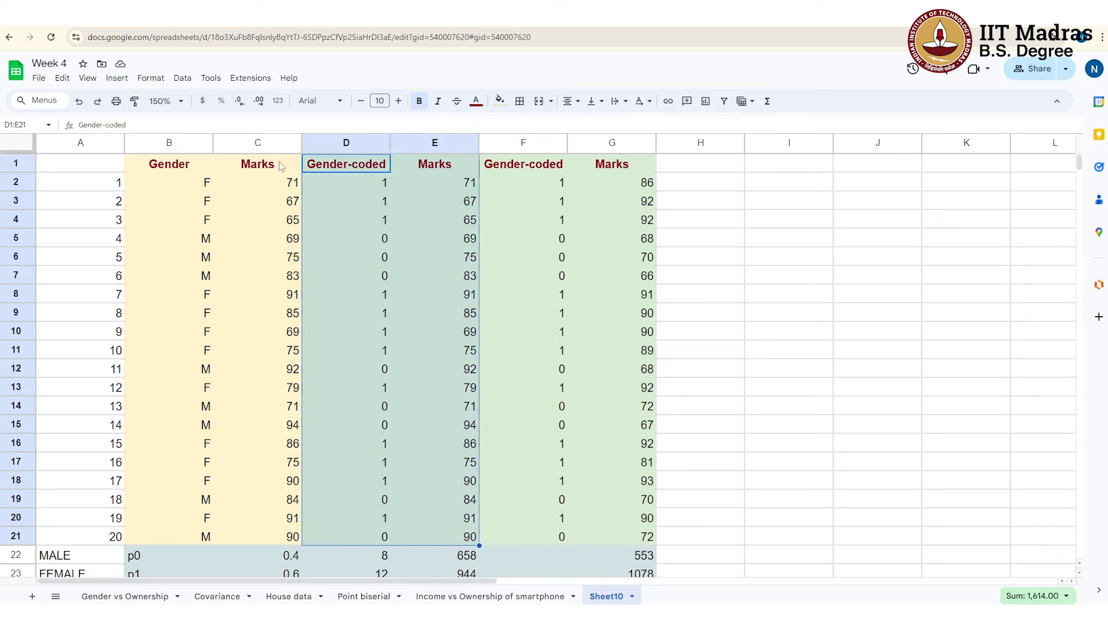
left_click(113, 79)
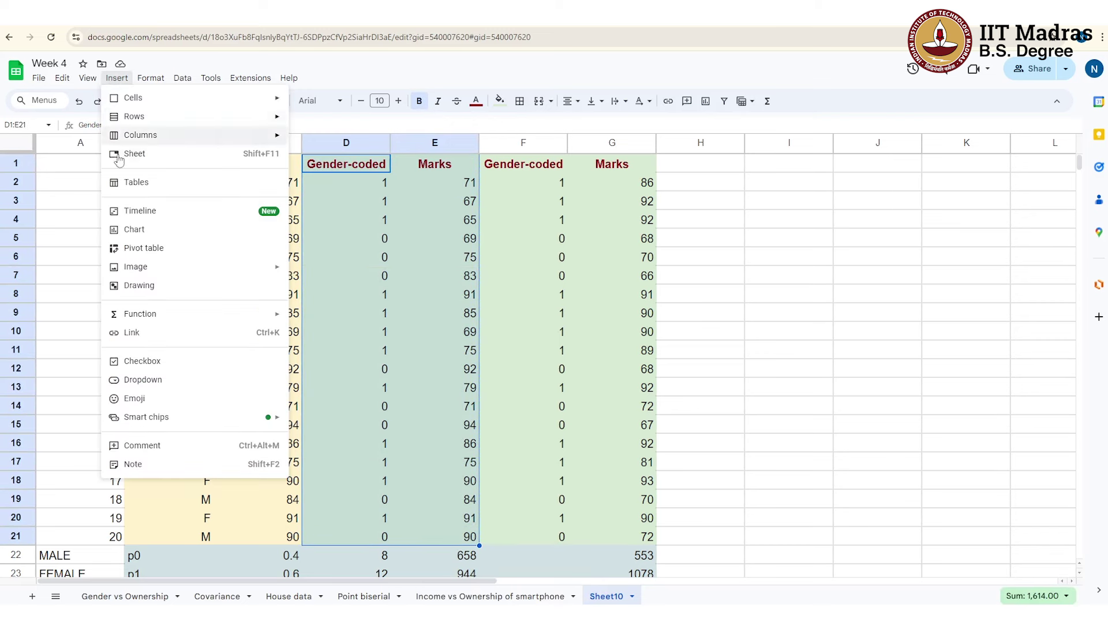
left_click(140, 231)
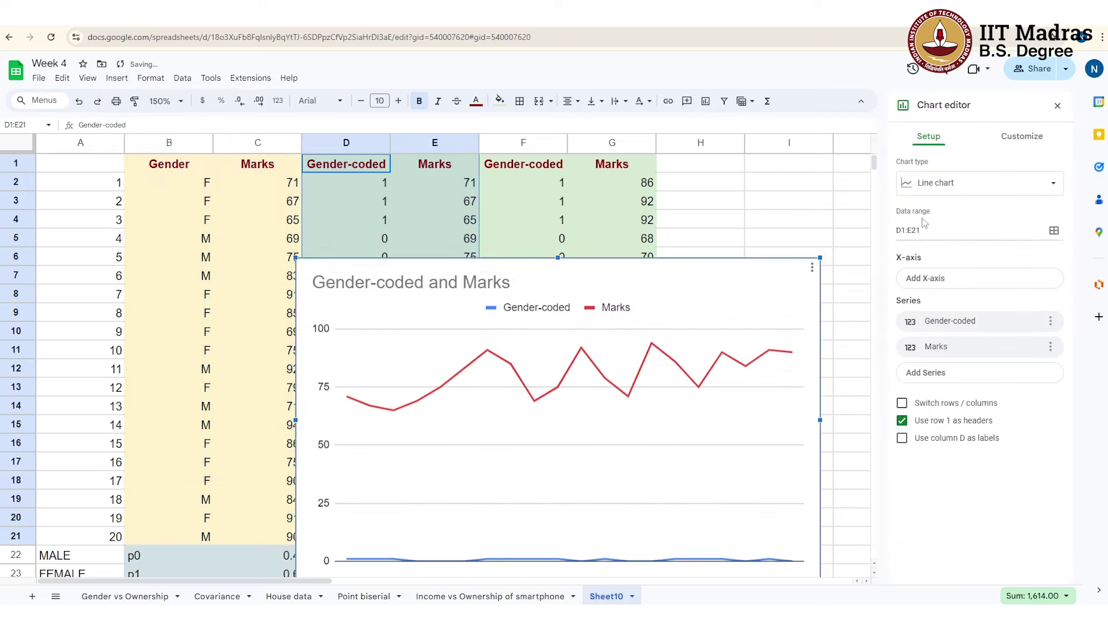
Change the chart type to Scatter chart and use column D as labels for the X-axis.
left_click(918, 188)
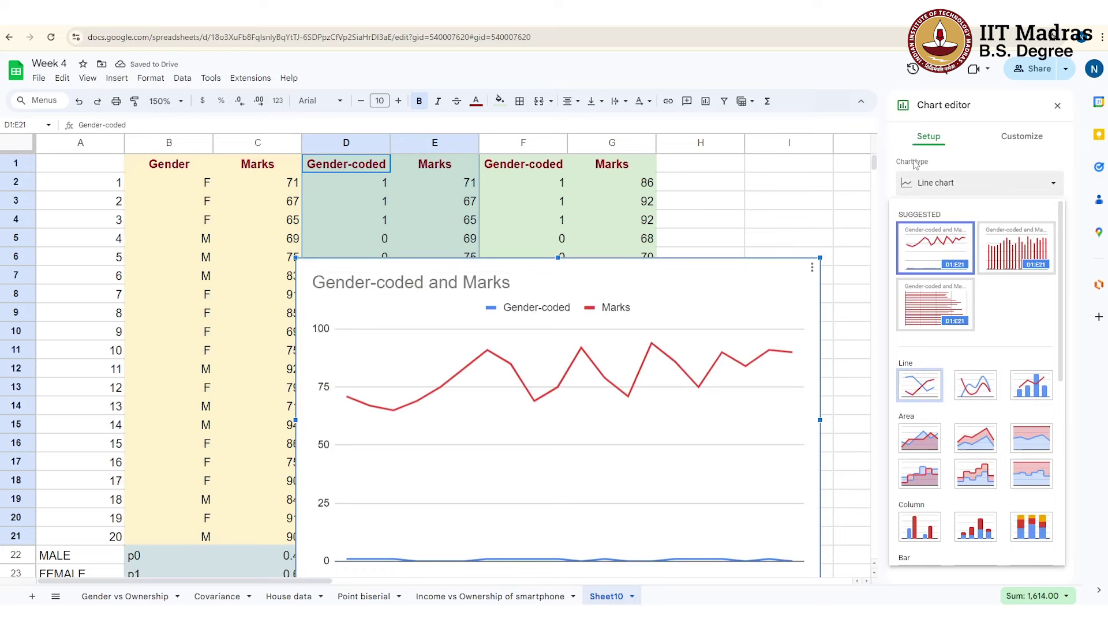
scroll(957, 442, "down", 2)
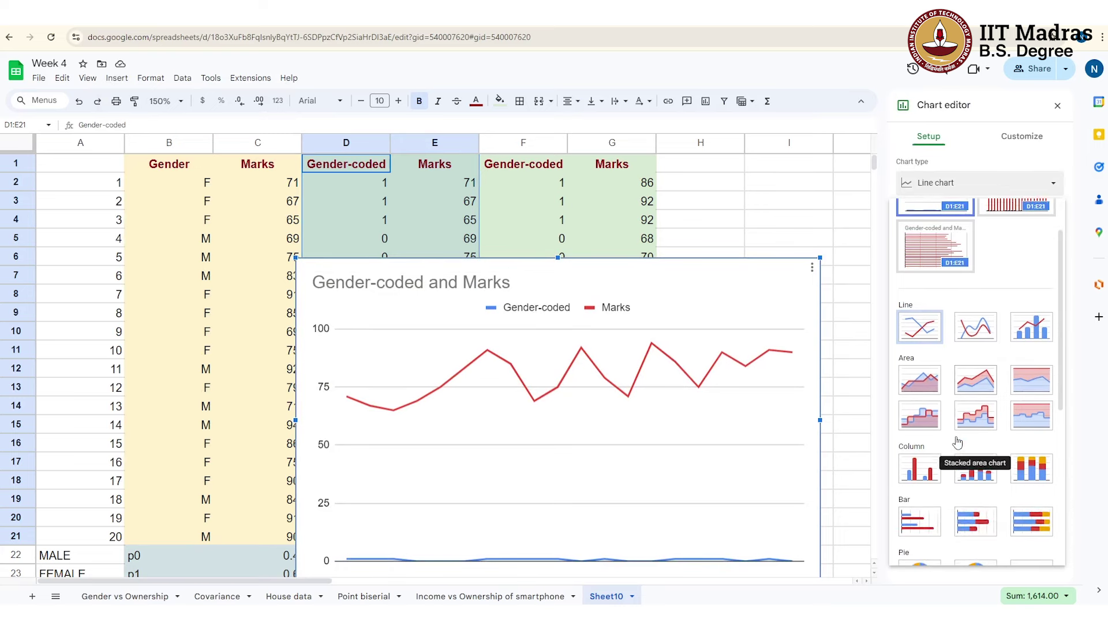
scroll(957, 443, "down", 3)
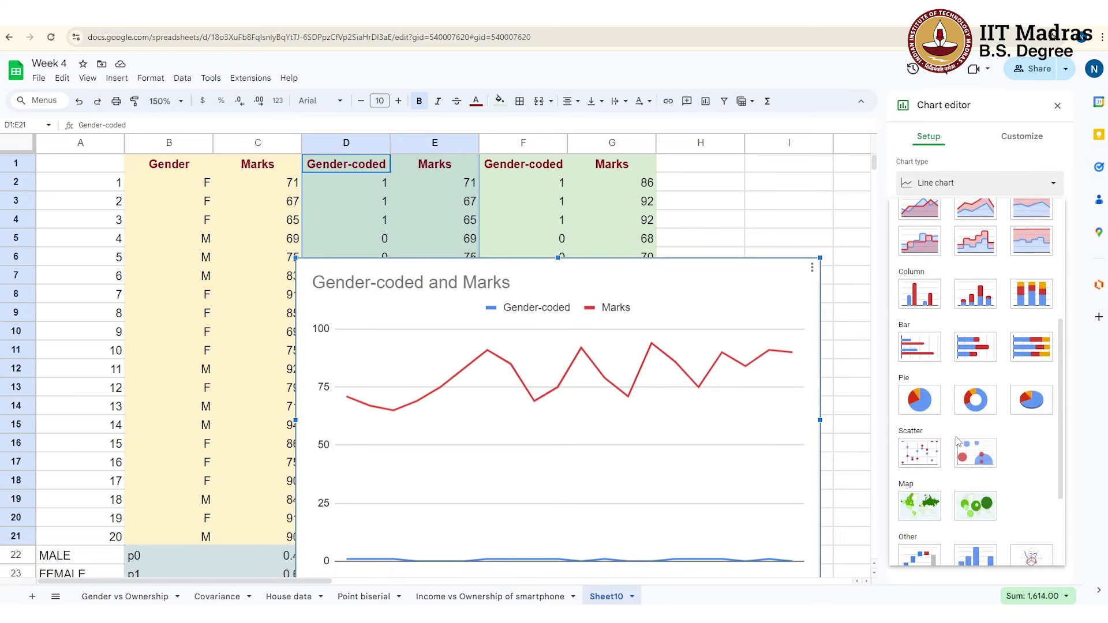
left_click(923, 453)
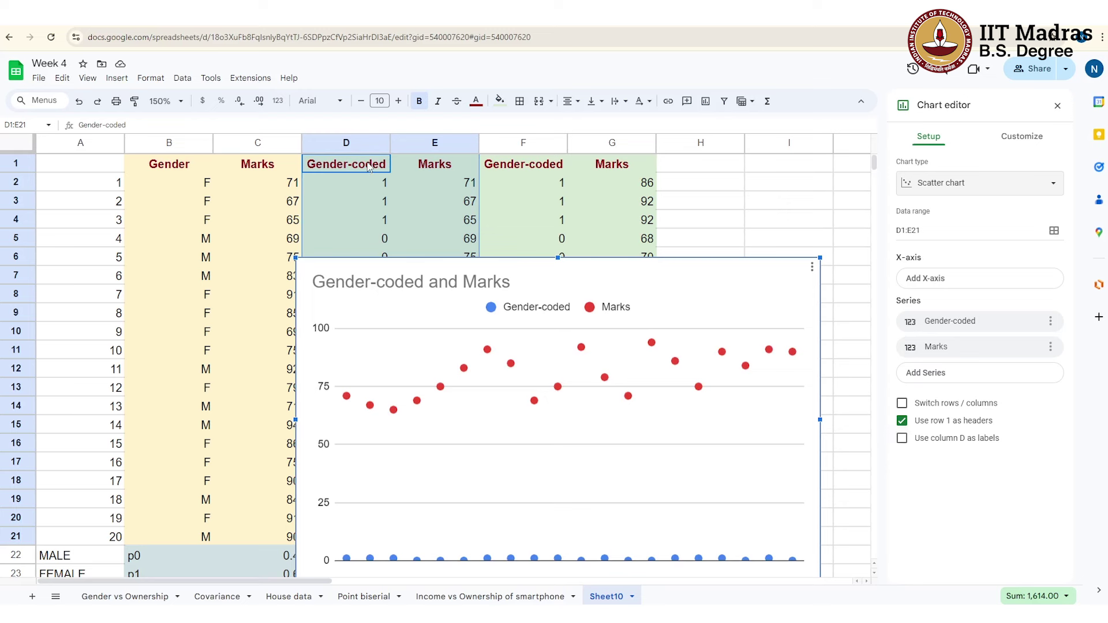
left_click(902, 439)
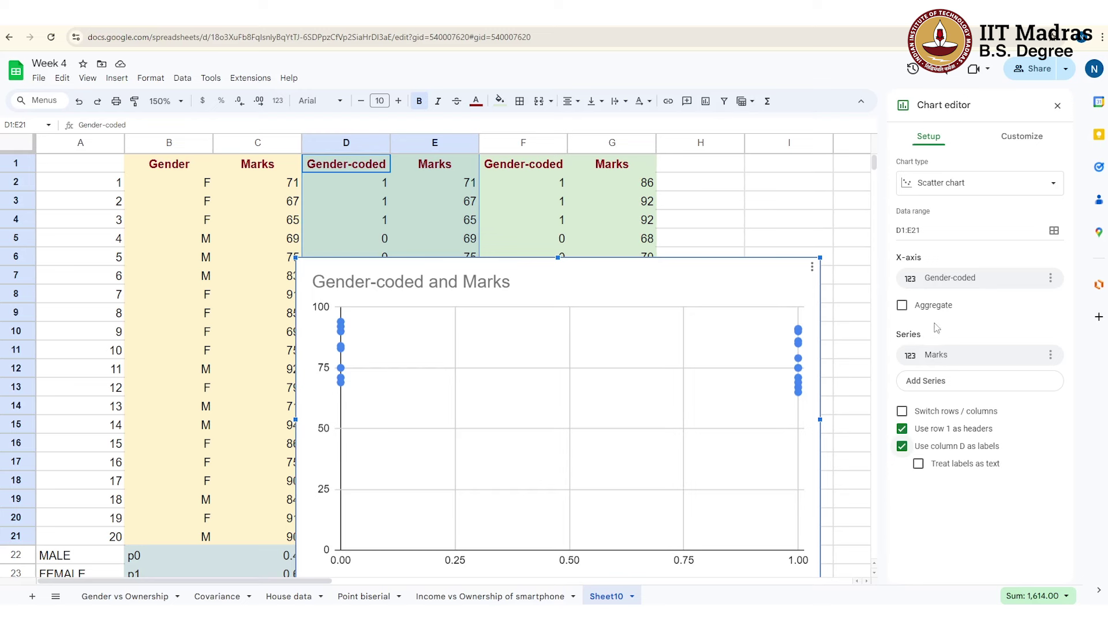
Set the major step of the horizontal axis gridlines to 1 in the scatter chart.
left_click(1008, 142)
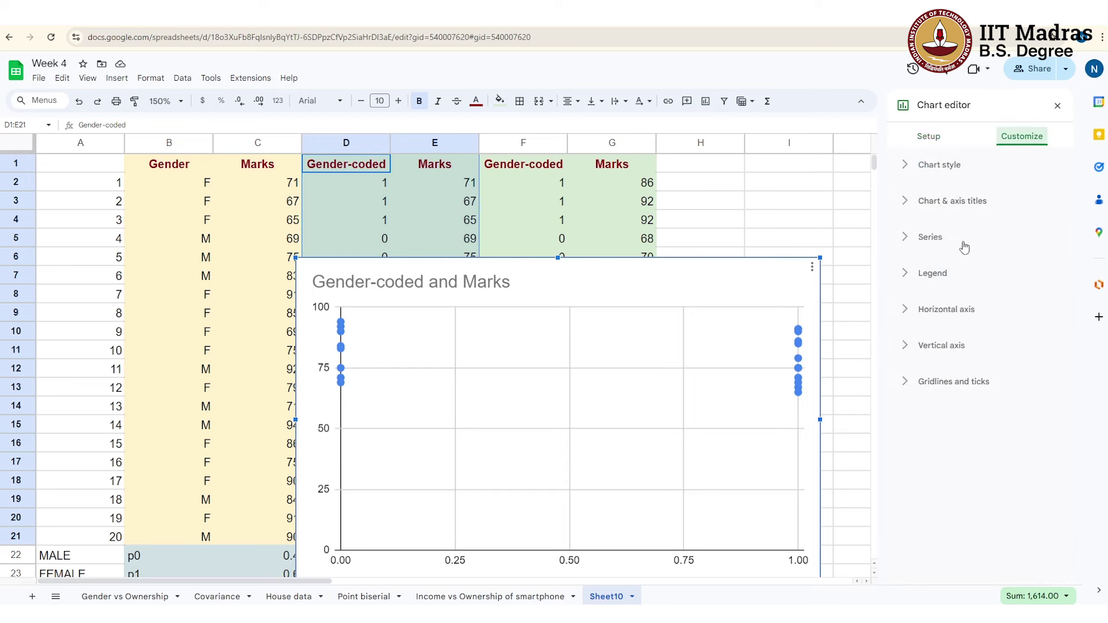
left_click(934, 383)
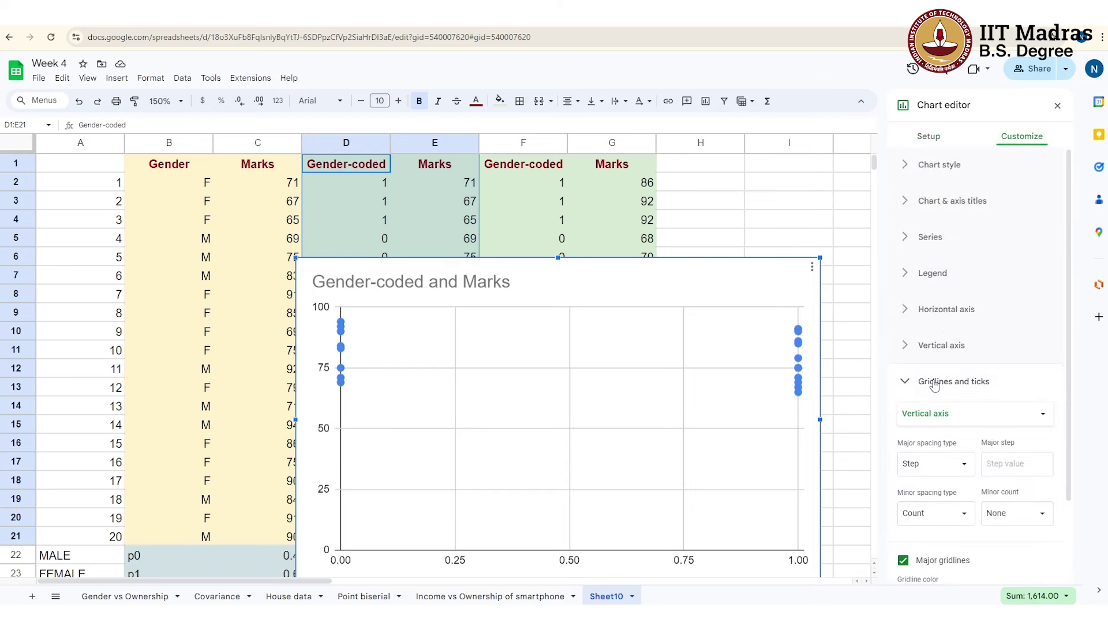
left_click(945, 414)
left_click(941, 390)
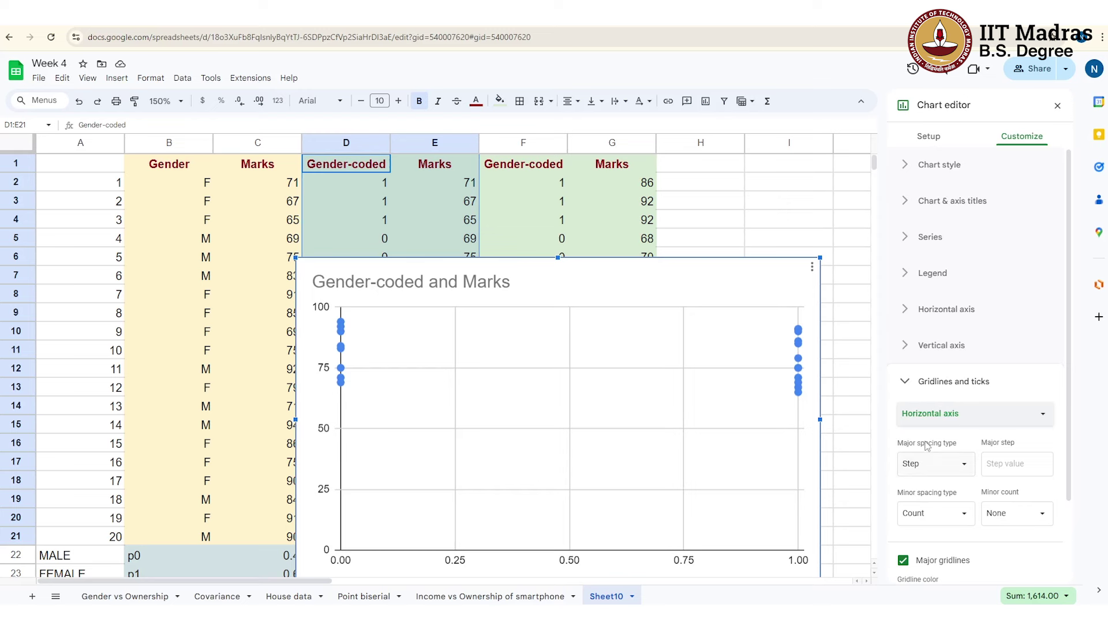
left_click(999, 462)
type("1")
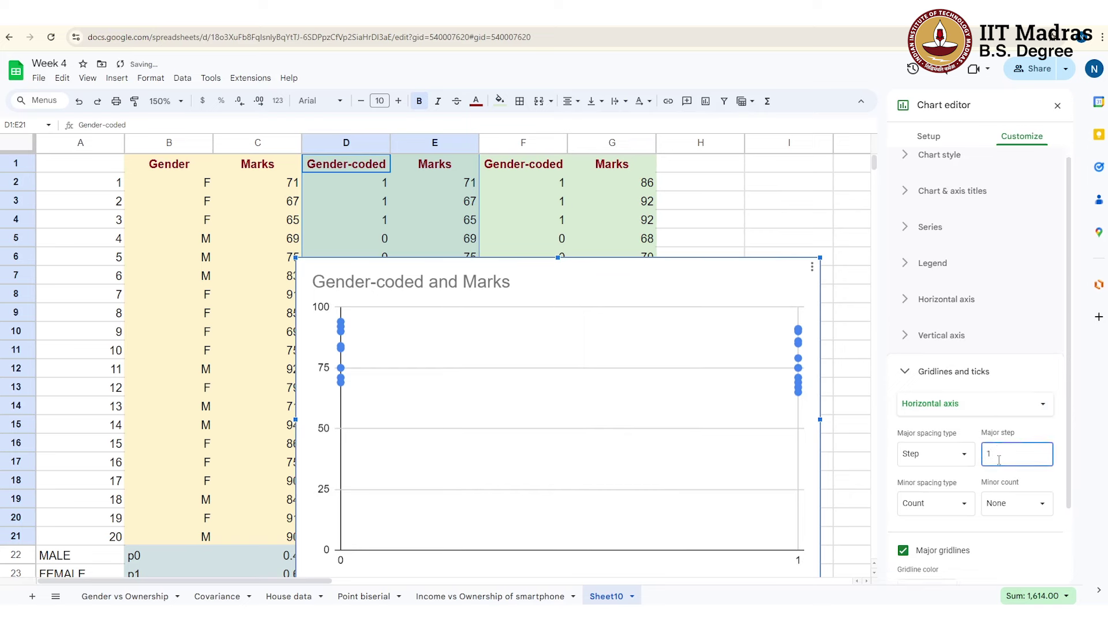
scroll(998, 465, "down", 2)
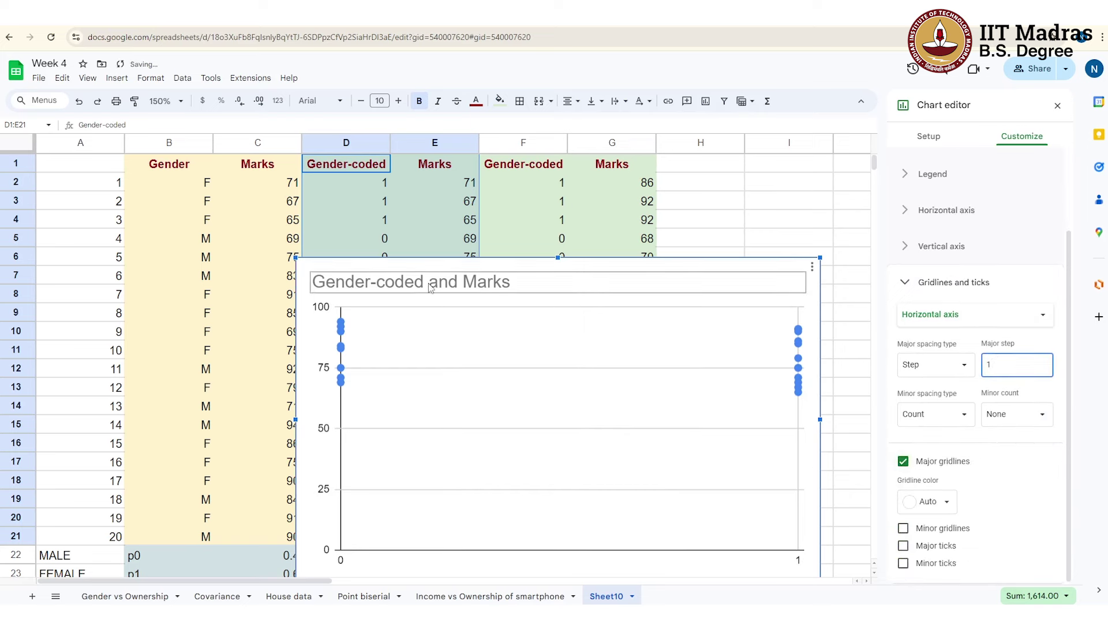